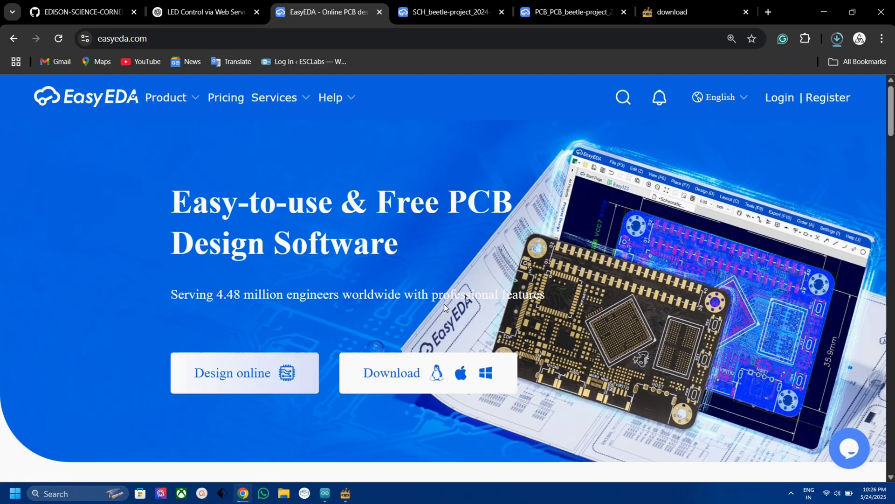
Step: Launch EasyEDA Pro online and close the duplicate editor tab, keeping the SCH_beetle-project schematic open
{"action": "left_click", "coordinate": [210, 40]}
{"action": "left_click", "coordinate": [211, 41]}
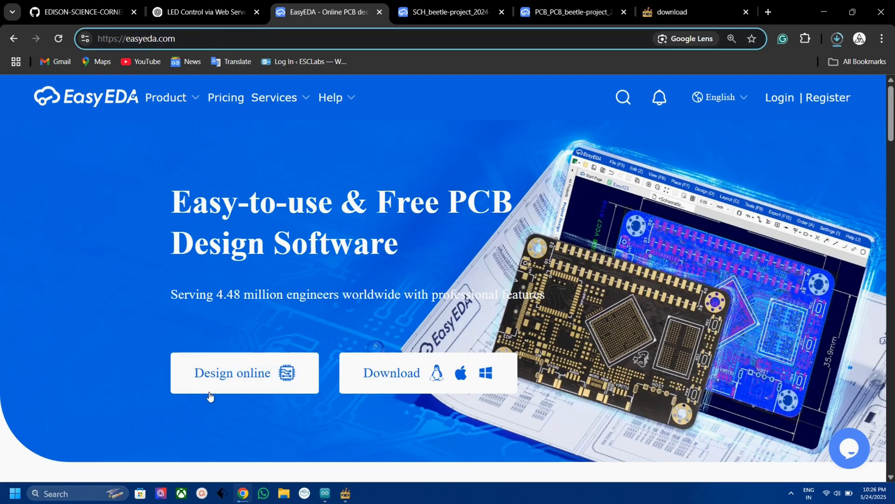
{"action": "left_click", "coordinate": [225, 381]}
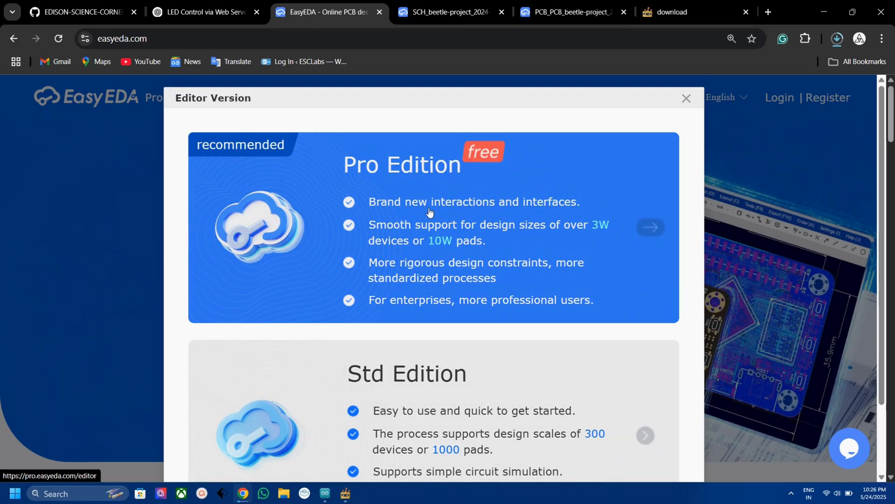
{"action": "left_click", "coordinate": [429, 212]}
{"action": "left_click", "coordinate": [431, 13]}
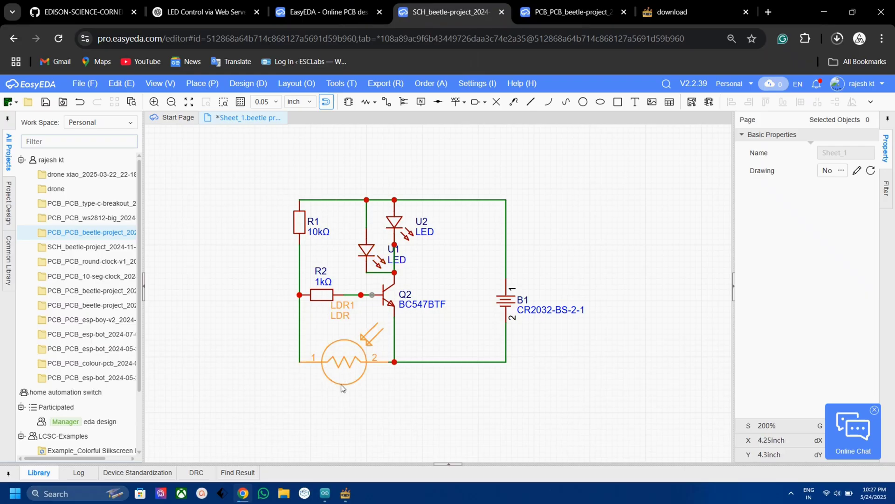
{"action": "scroll", "coordinate": [355, 368], "scroll_direction": "up", "scroll_amount": 2}
{"action": "scroll", "coordinate": [355, 369], "scroll_direction": "up", "scroll_amount": 1}
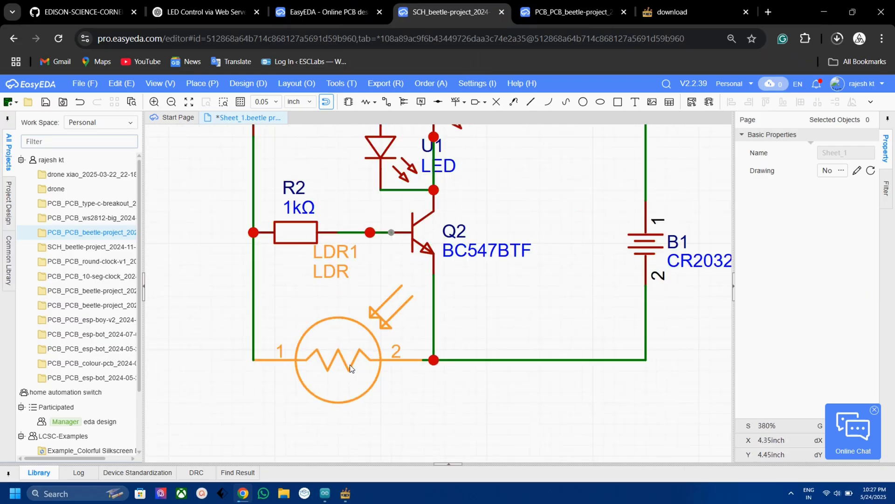
{"action": "scroll", "coordinate": [352, 369], "scroll_direction": "down", "scroll_amount": 1}
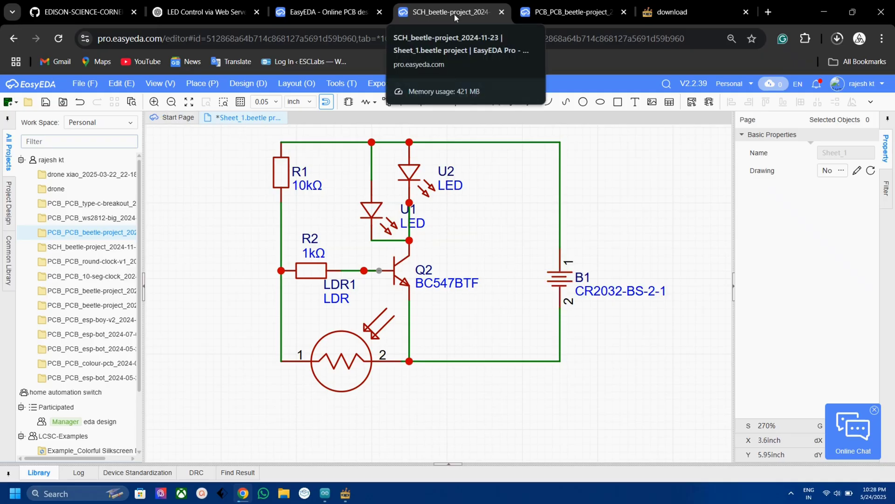
Step: Show the beetle PCB layout centred in view with 2 Bottom Layer active
{"action": "left_click", "coordinate": [545, 9]}
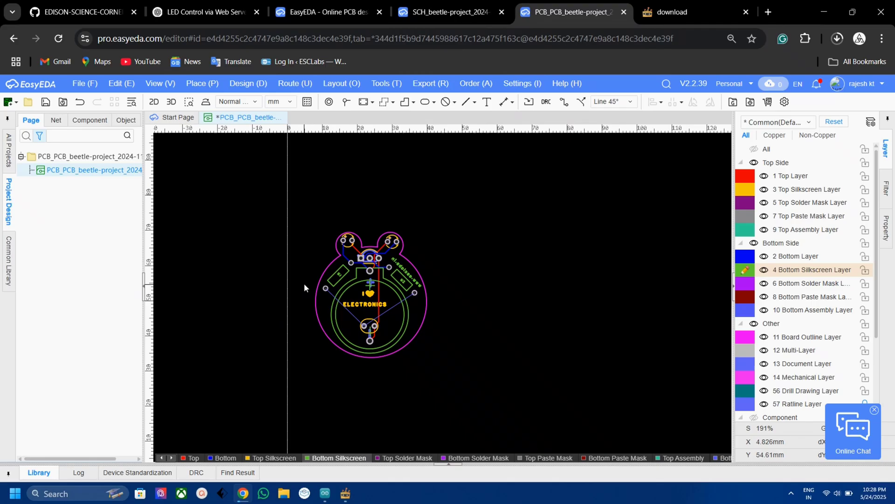
{"action": "scroll", "coordinate": [420, 337], "scroll_direction": "up", "scroll_amount": 4}
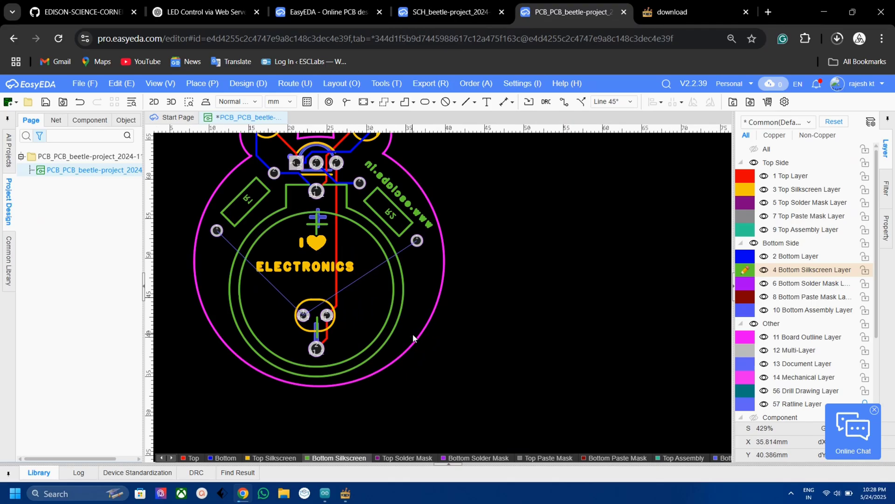
{"action": "right_click_drag", "start_coordinate": [417, 339], "coordinate": [526, 379]}
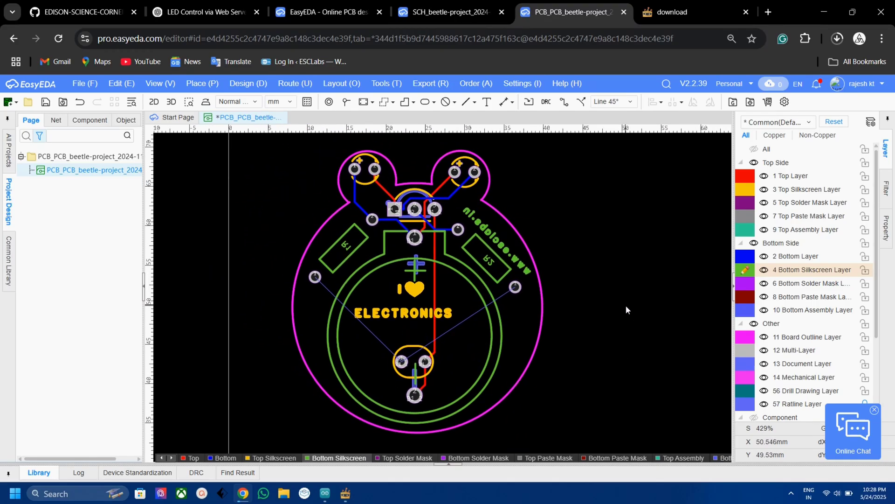
{"action": "left_click", "coordinate": [744, 259]}
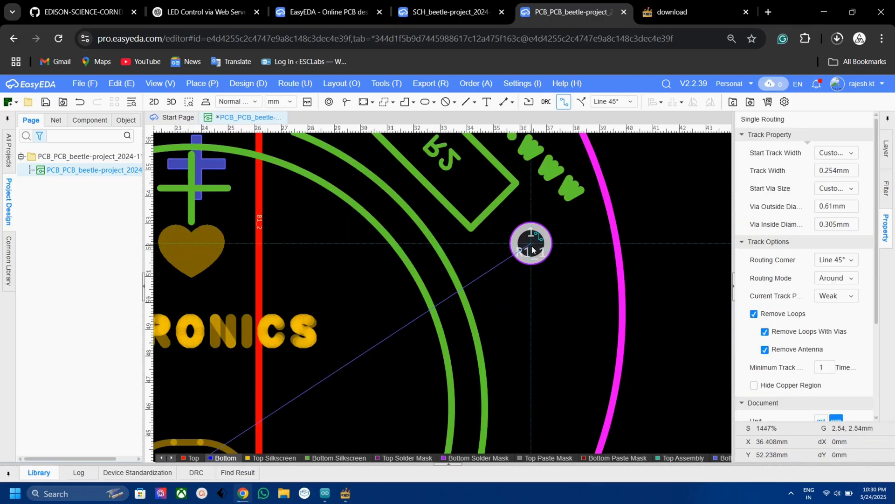
Step: Route bottom-layer copper tracks between the R1_1 pads
{"action": "left_click", "coordinate": [530, 240]}
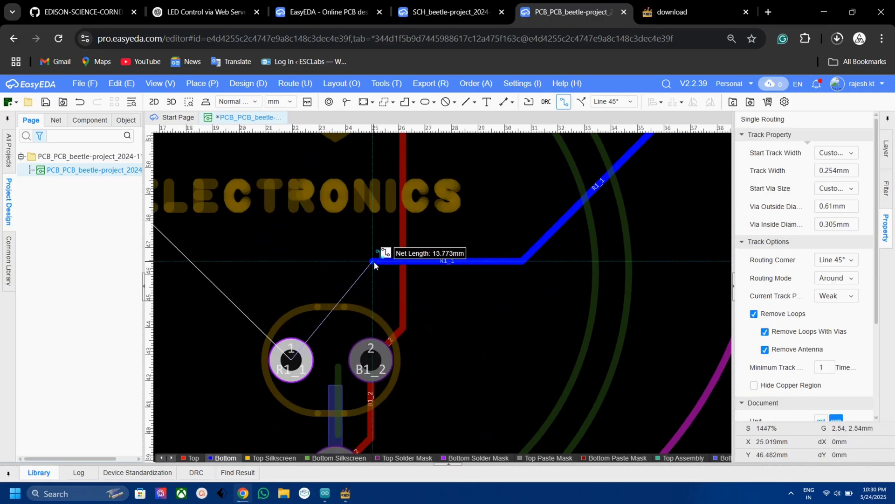
{"action": "scroll", "coordinate": [293, 361], "scroll_direction": "up", "scroll_amount": 5}
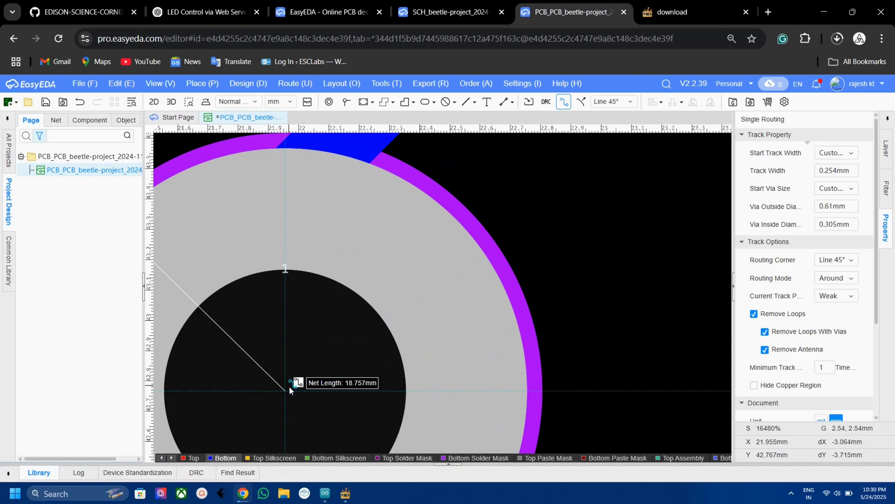
{"action": "left_click", "coordinate": [289, 382]}
{"action": "scroll", "coordinate": [201, 293], "scroll_direction": "down", "scroll_amount": 7}
{"action": "left_click", "coordinate": [327, 154]}
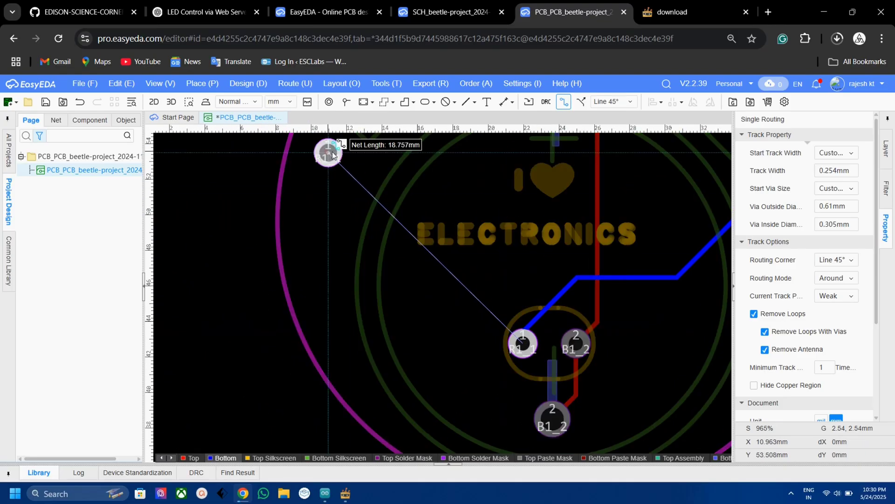
{"action": "left_click", "coordinate": [522, 344]}
{"action": "scroll", "coordinate": [518, 327], "scroll_direction": "down", "scroll_amount": 5}
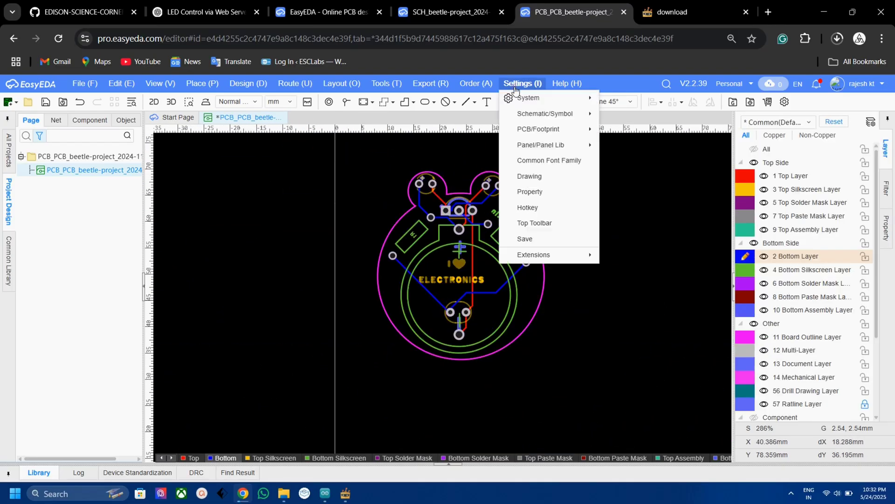
Step: Enable Using JLC color silkscreen technology in PCB/Footprint General settings, then open the Place menu
{"action": "mouse_move", "coordinate": [551, 82]}
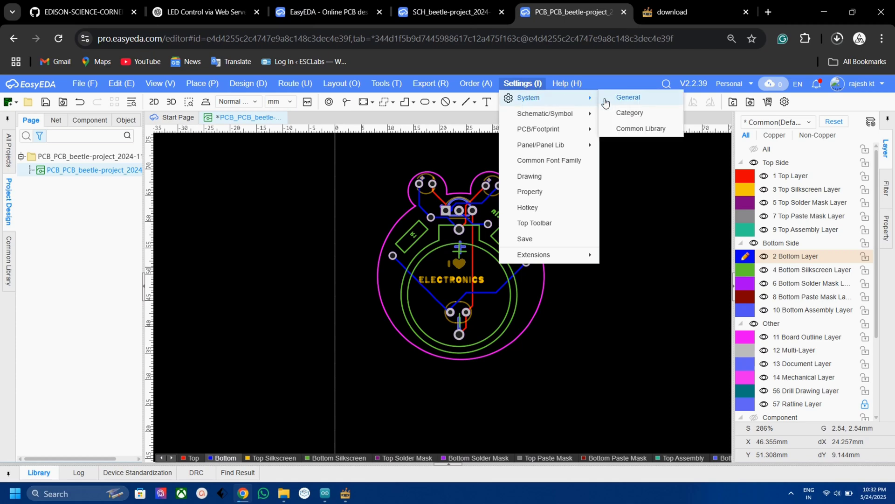
{"action": "left_click", "coordinate": [629, 98]}
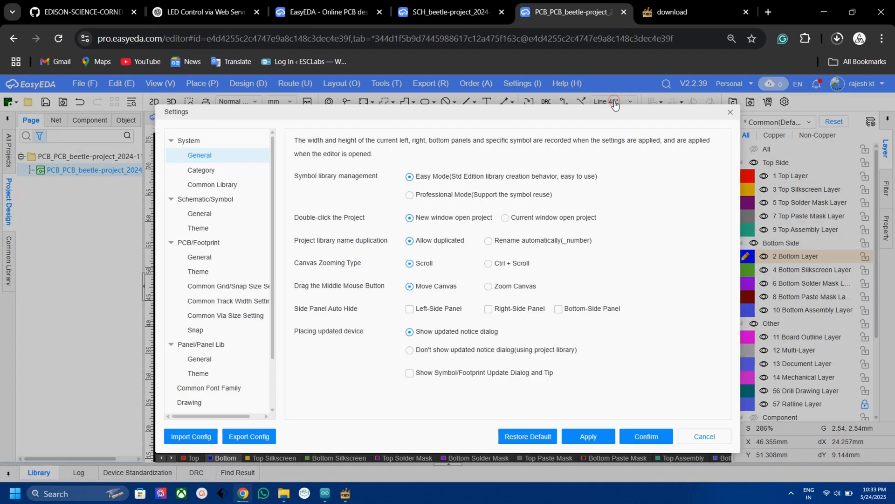
{"action": "left_click", "coordinate": [208, 252]}
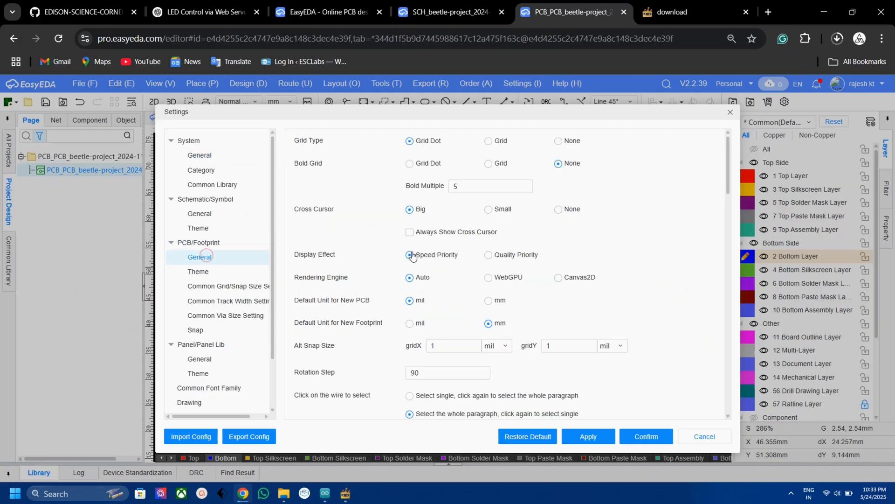
{"action": "scroll", "coordinate": [412, 256], "scroll_direction": "down", "scroll_amount": 15}
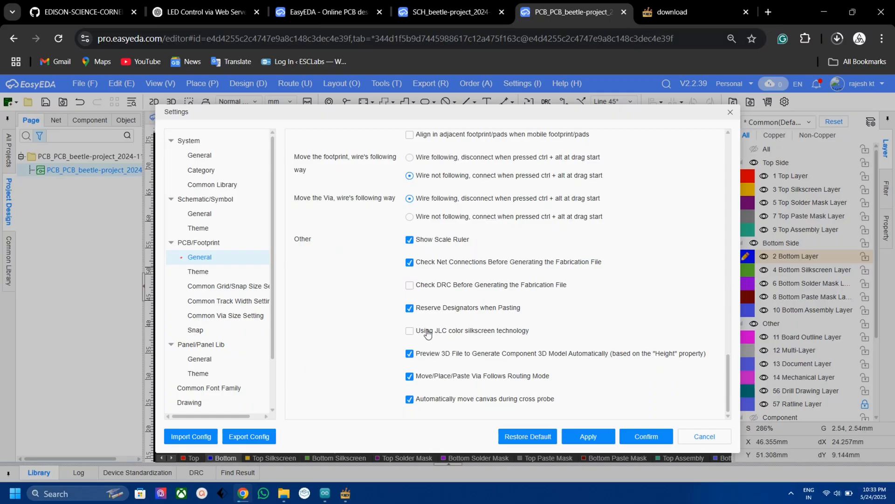
{"action": "left_click", "coordinate": [592, 438]}
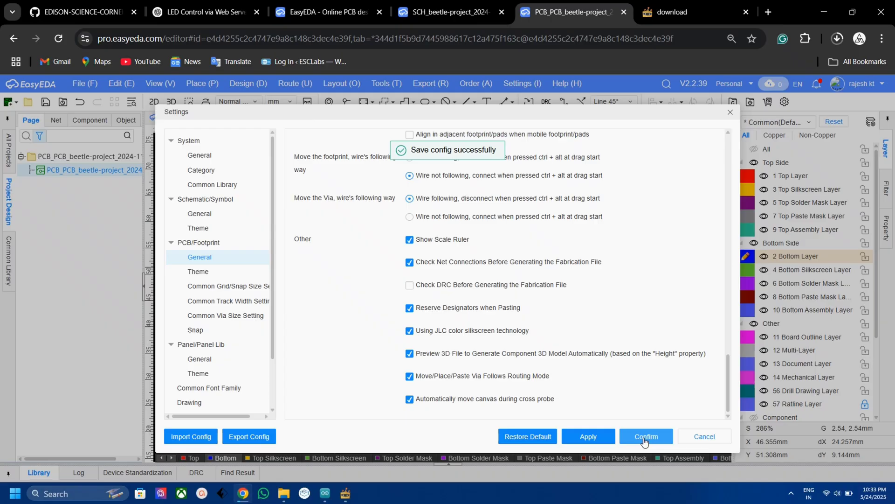
{"action": "left_click", "coordinate": [644, 438]}
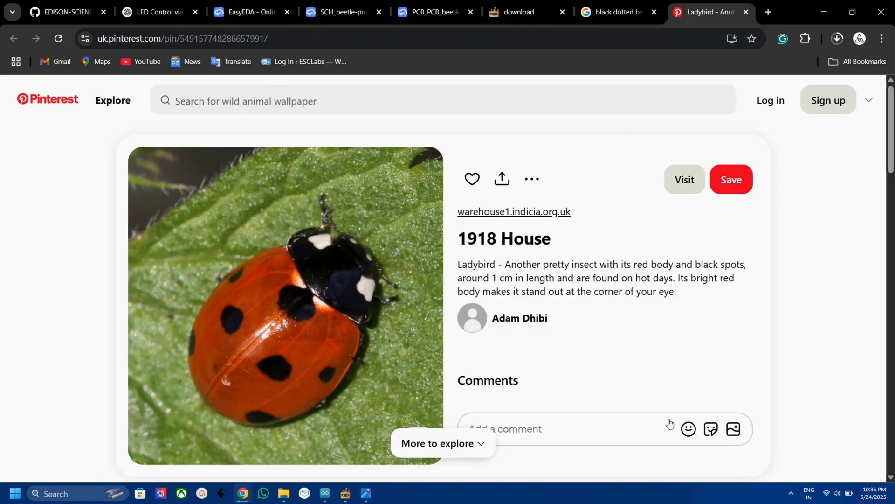
{"action": "left_click", "coordinate": [824, 12]}
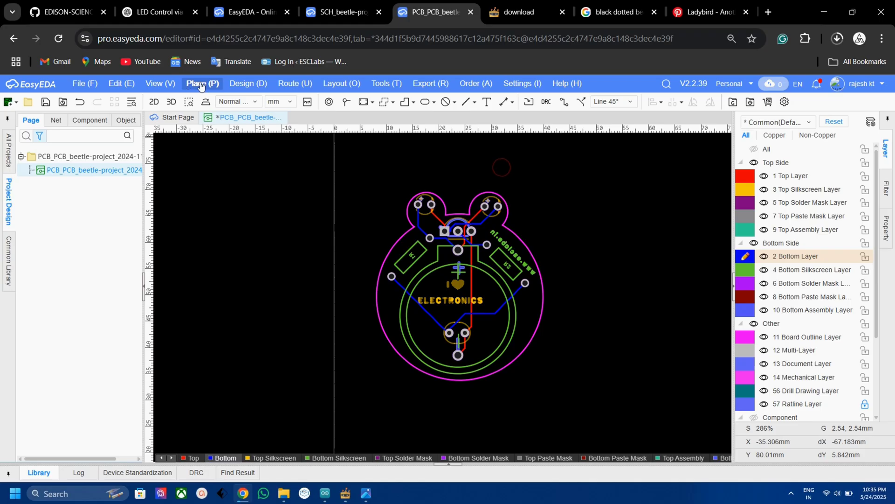
{"action": "left_click", "coordinate": [198, 84]}
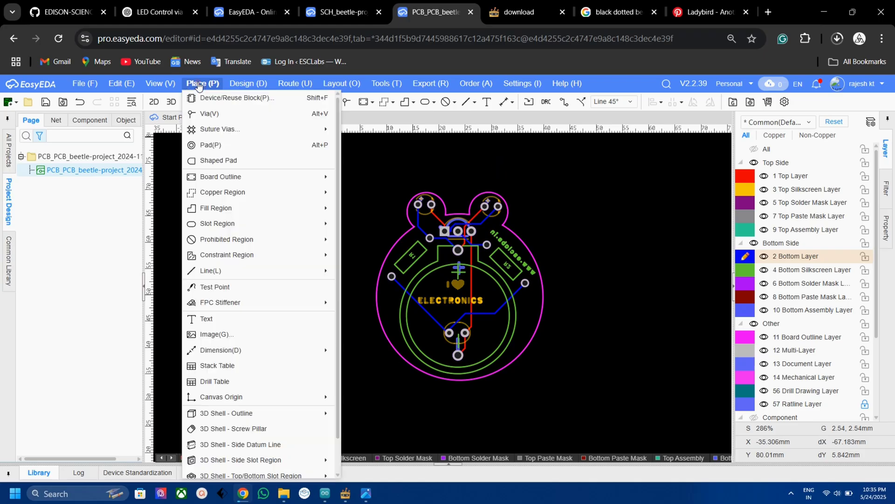
Step: Insert Untitled design (6).jpg with Place Original Image for JLCPCB colorful silkscreen ticked
{"action": "left_click", "coordinate": [215, 334]}
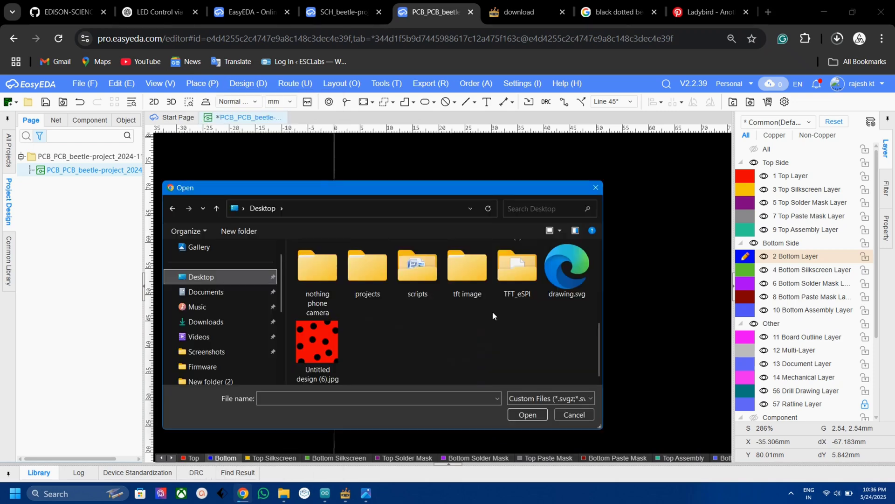
{"action": "double_click", "coordinate": [336, 337]}
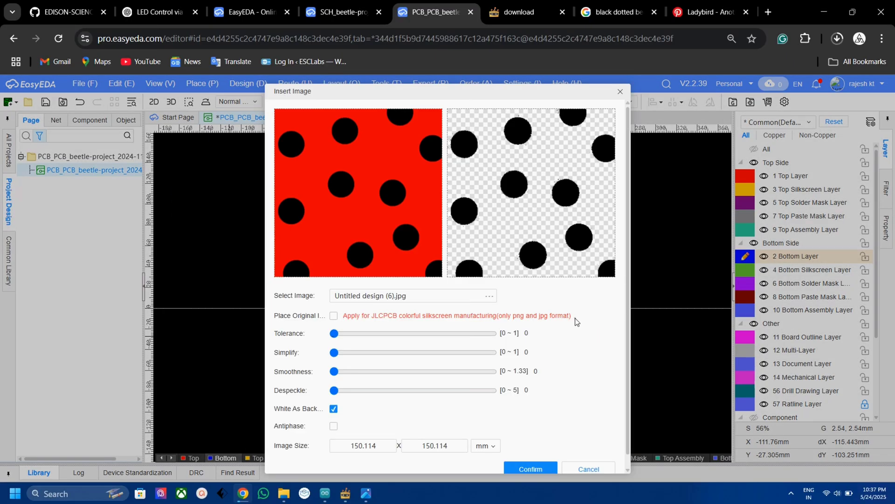
{"action": "left_click_drag", "start_coordinate": [575, 317], "coordinate": [367, 317]}
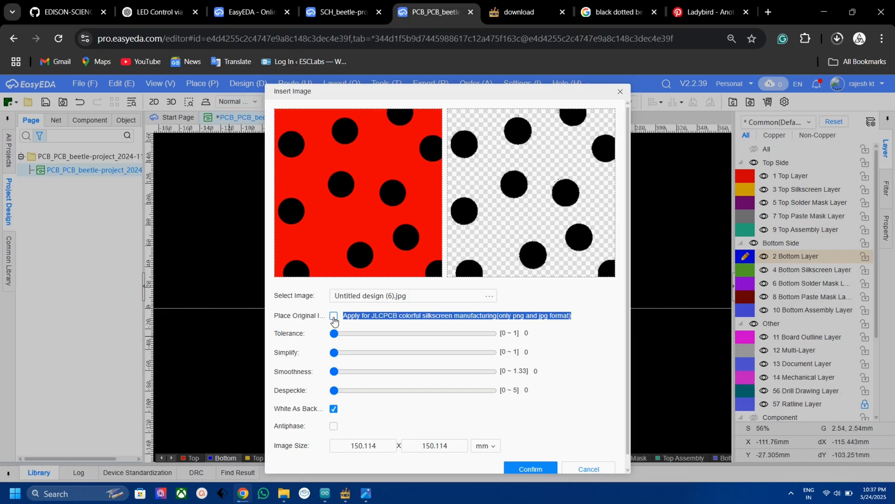
{"action": "left_click", "coordinate": [334, 316]}
{"action": "left_click", "coordinate": [522, 360]}
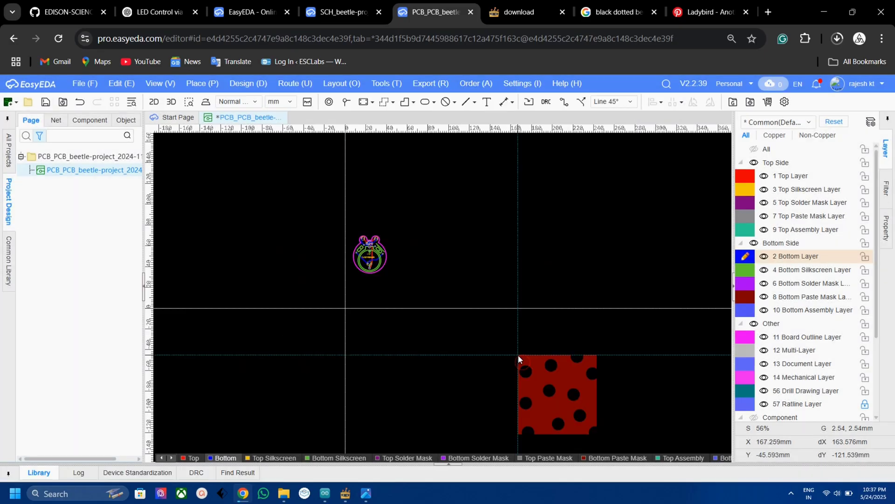
Step: Place the ladybird image over the beetle board outline, resized to about 40.8 × 36.8 mm
{"action": "left_click", "coordinate": [344, 222]}
{"action": "scroll", "coordinate": [457, 310], "scroll_direction": "up", "scroll_amount": 4}
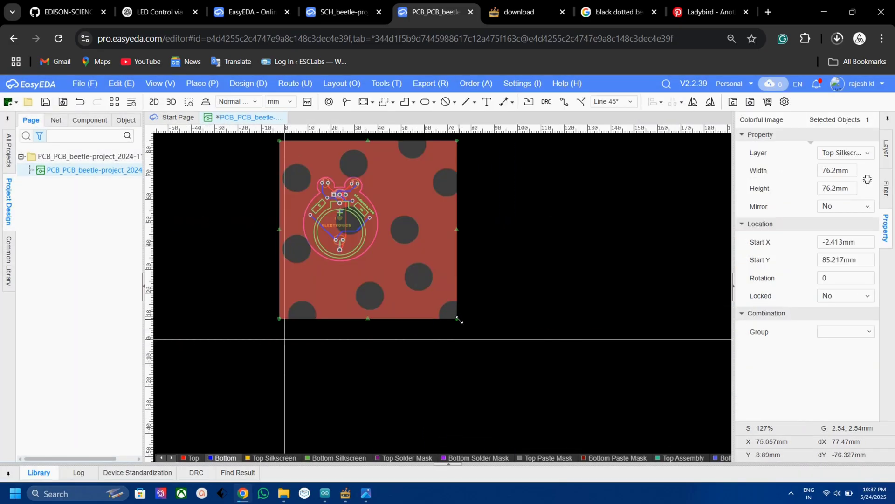
{"action": "left_click_drag", "start_coordinate": [459, 320], "coordinate": [384, 239]}
{"action": "left_click_drag", "start_coordinate": [353, 168], "coordinate": [364, 197]}
{"action": "right_click_drag", "start_coordinate": [417, 208], "coordinate": [496, 272]}
{"action": "scroll", "coordinate": [462, 285], "scroll_direction": "up", "scroll_amount": 2}
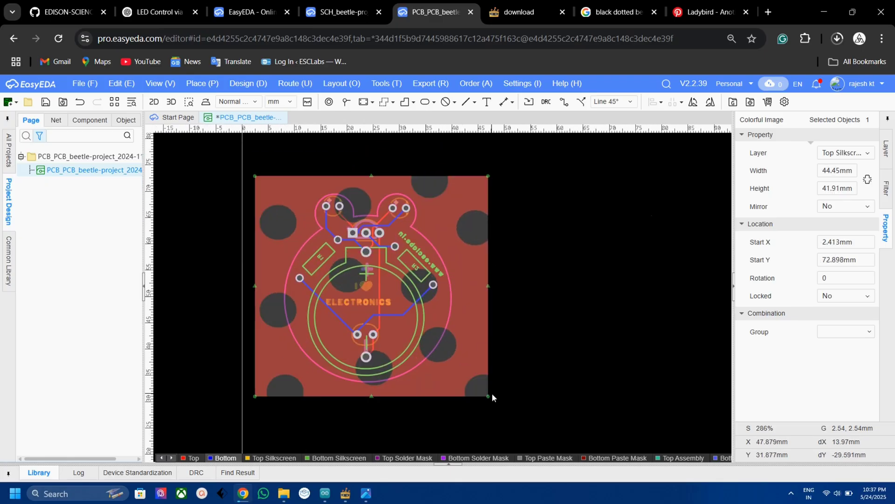
{"action": "mouse_move", "coordinate": [489, 397]}
{"action": "left_mouse_down"}
{"action": "mouse_move", "coordinate": [478, 380]}
{"action": "mouse_move", "coordinate": [475, 389]}
{"action": "left_mouse_up"}
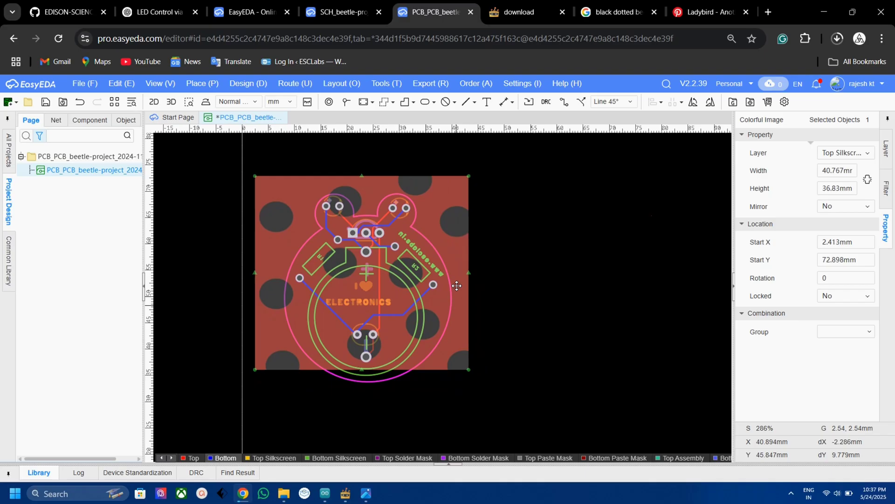
{"action": "left_click_drag", "start_coordinate": [467, 251], "coordinate": [466, 248]}
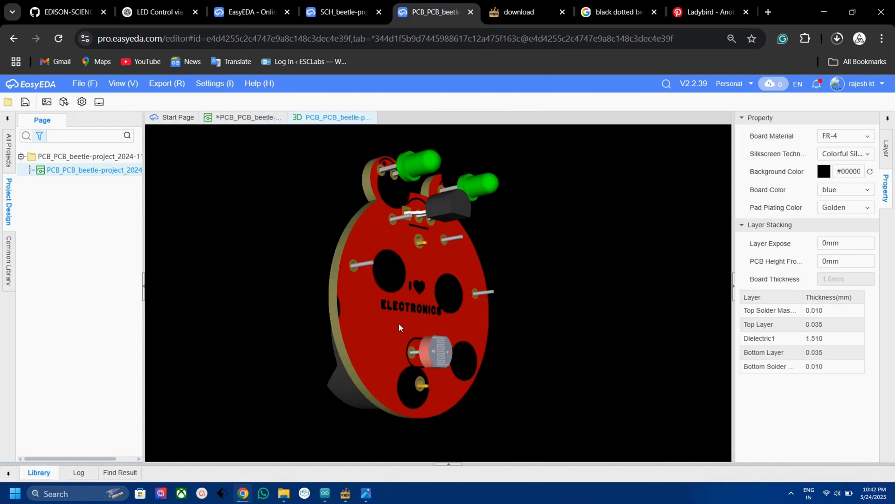
Step: Orbit the 3D preview to inspect the beetle board's red spotted silkscreen
{"action": "left_click_drag", "start_coordinate": [398, 323], "coordinate": [592, 278]}
Step: Export the beetle board's PCB Fabrication File (Gerber) with colorful silkscreen kept ticked
{"action": "left_click", "coordinate": [431, 83]}
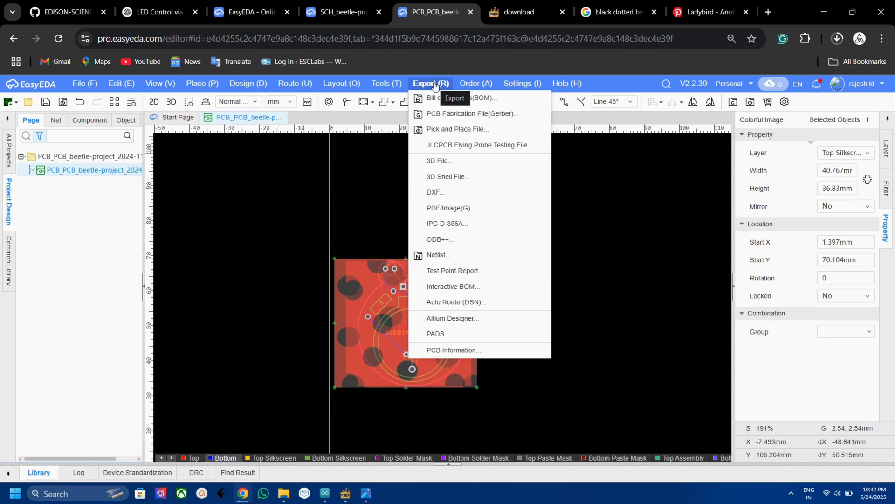
{"action": "left_click", "coordinate": [459, 115]}
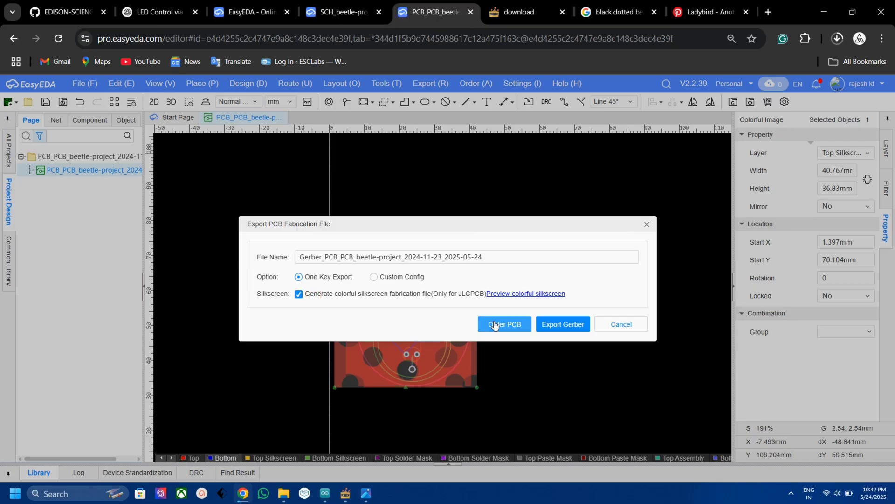
{"action": "left_click", "coordinate": [554, 326]}
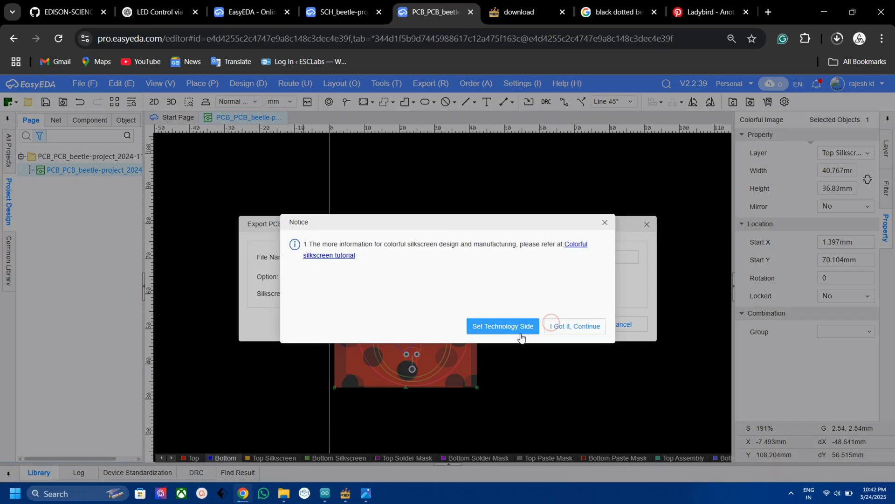
Step: Continue to jlcpcb.com and browse its services, advancing the services carousel twice
{"action": "left_click", "coordinate": [564, 326]}
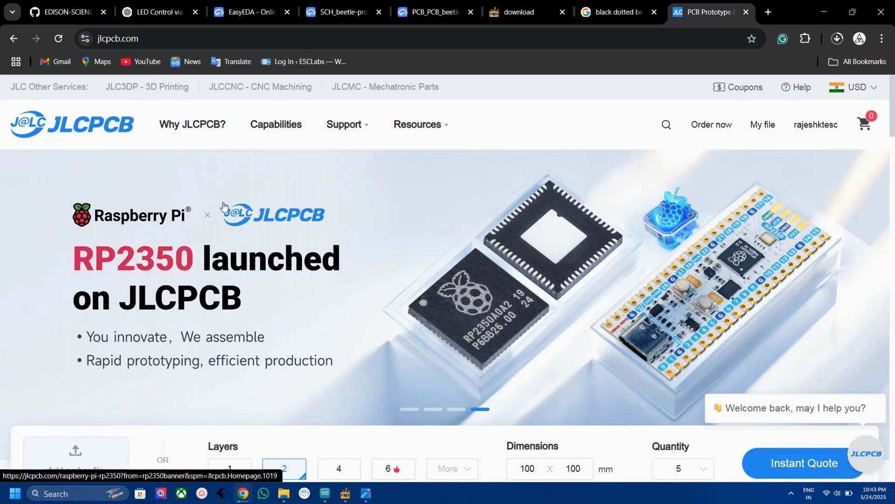
{"action": "scroll", "coordinate": [222, 206], "scroll_direction": "down", "scroll_amount": 3}
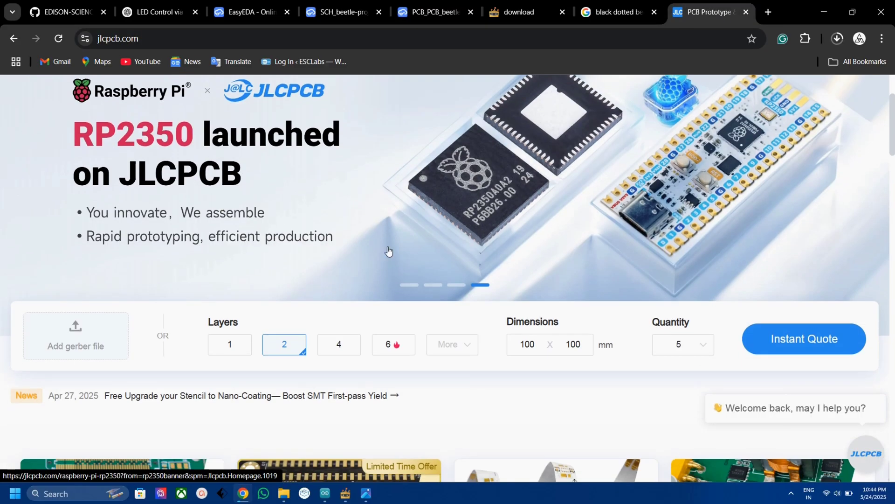
{"action": "scroll", "coordinate": [389, 251], "scroll_direction": "down", "scroll_amount": 5}
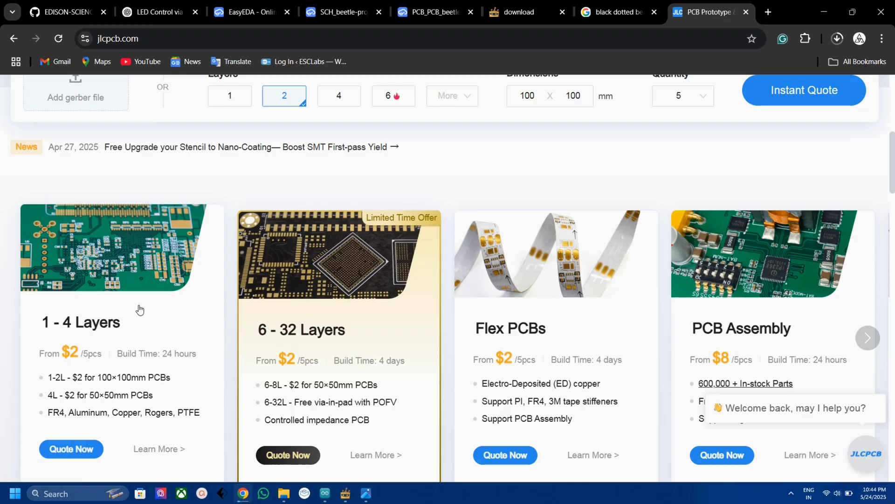
{"action": "scroll", "coordinate": [139, 309], "scroll_direction": "down", "scroll_amount": 1}
{"action": "left_click", "coordinate": [866, 276]}
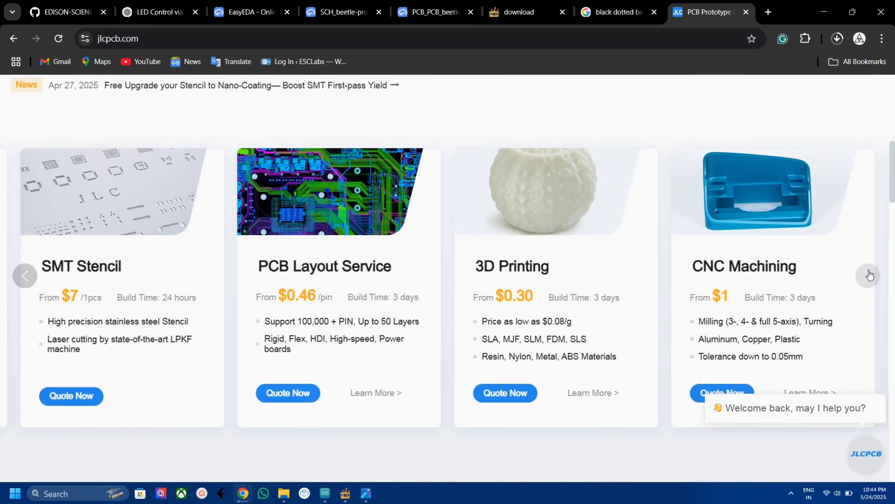
{"action": "left_click", "coordinate": [867, 276]}
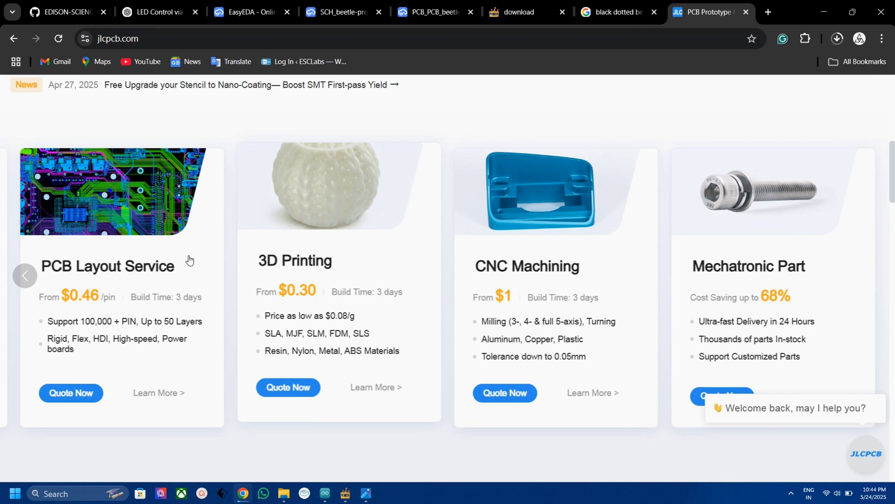
{"action": "scroll", "coordinate": [345, 234], "scroll_direction": "up", "scroll_amount": 6}
{"action": "scroll", "coordinate": [359, 241], "scroll_direction": "up", "scroll_amount": 1}
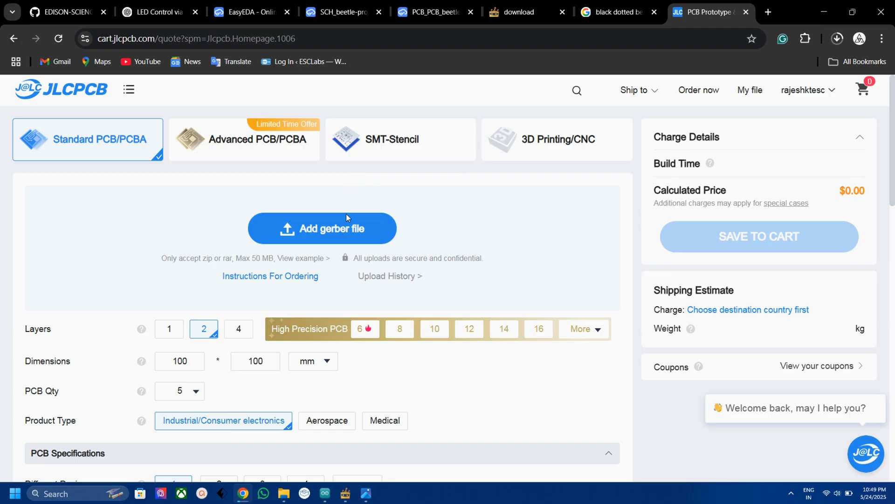
Step: Upload the exported beetle Gerber zip to the JLCPCB quote
{"action": "left_click", "coordinate": [347, 220]}
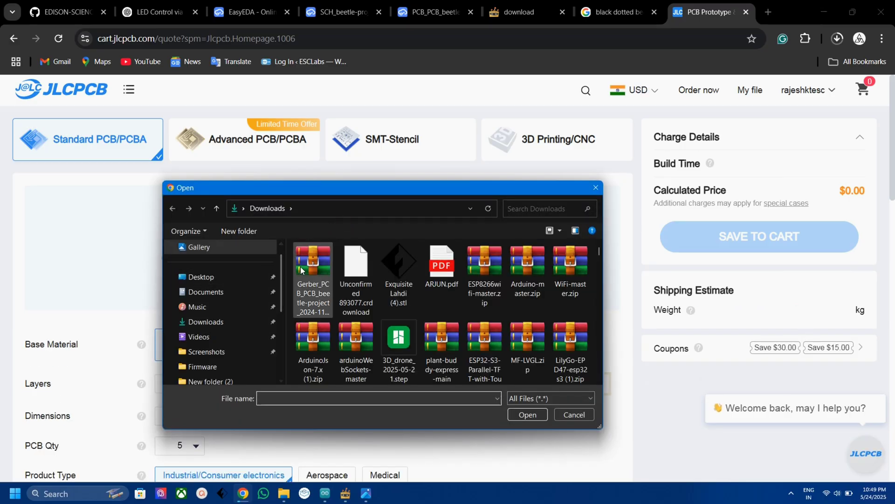
{"action": "double_click", "coordinate": [301, 270]}
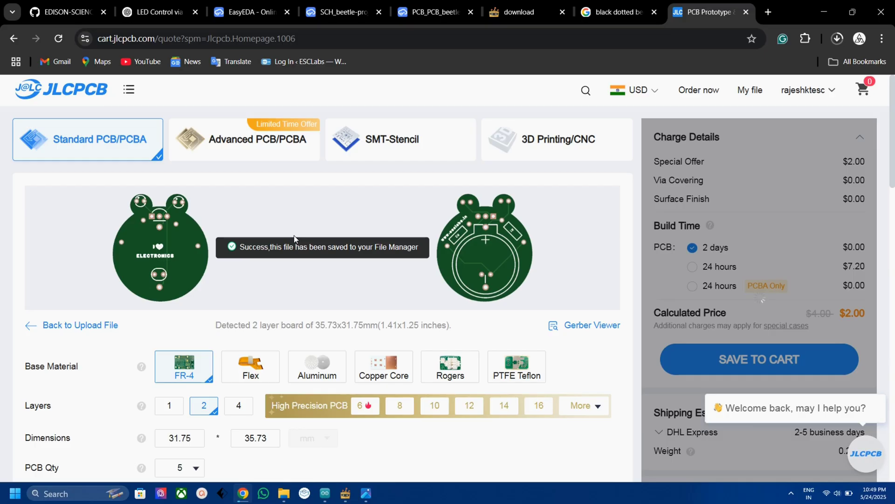
{"action": "scroll", "coordinate": [294, 239], "scroll_direction": "down", "scroll_amount": 6}
Step: Set PCB colour White and ENIG finish, and open Advanced Options for EasyEDA multi-color silkscreen
{"action": "left_click", "coordinate": [494, 346]}
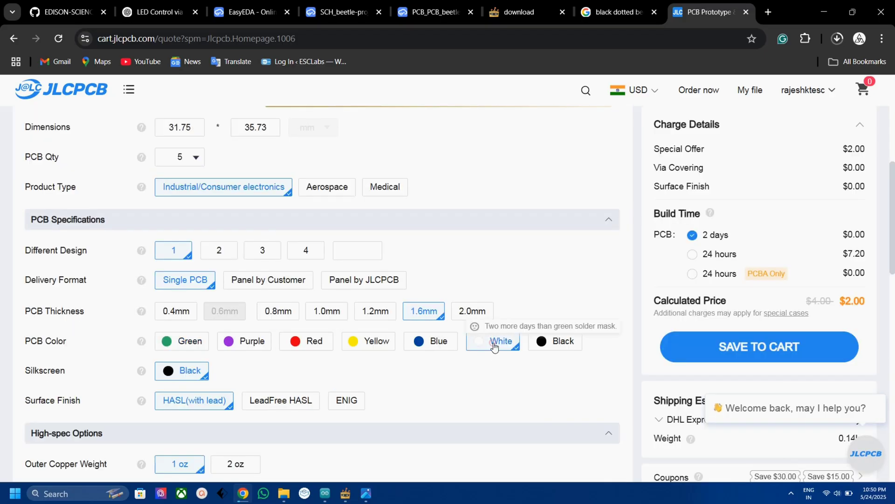
{"action": "scroll", "coordinate": [419, 317], "scroll_direction": "down", "scroll_amount": 3}
{"action": "left_click", "coordinate": [346, 278]}
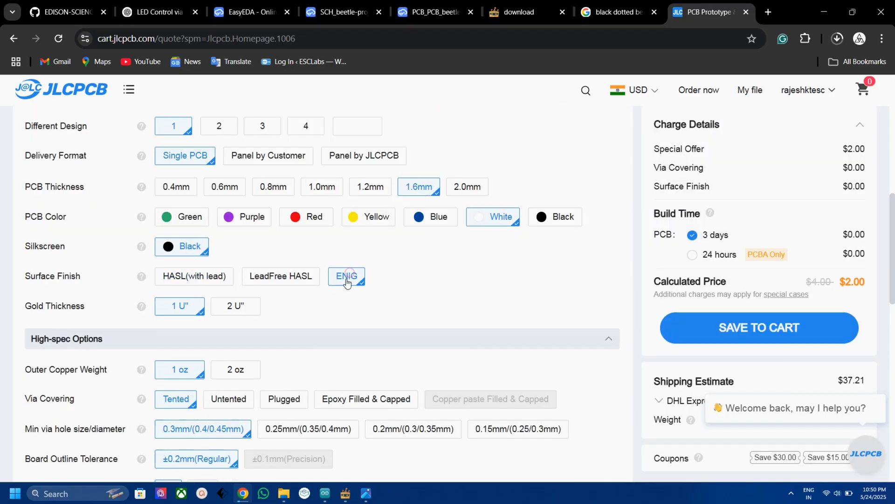
{"action": "scroll", "coordinate": [330, 292], "scroll_direction": "down", "scroll_amount": 9}
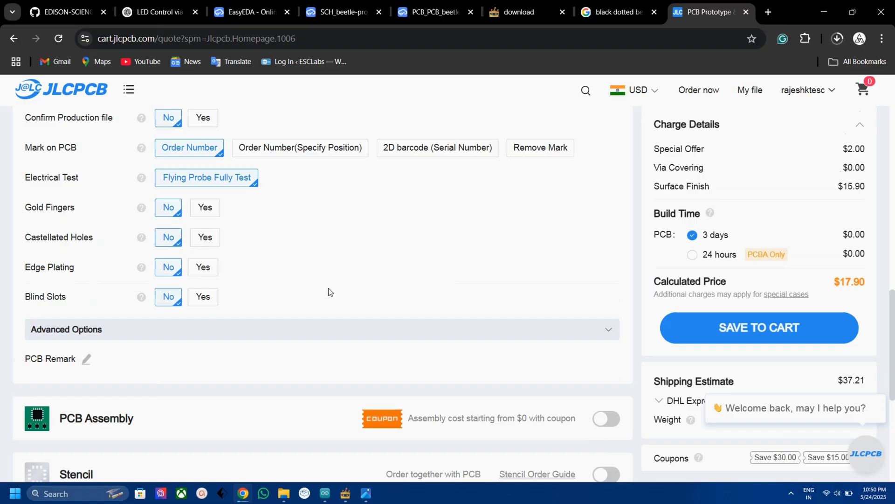
{"action": "left_click", "coordinate": [604, 267]}
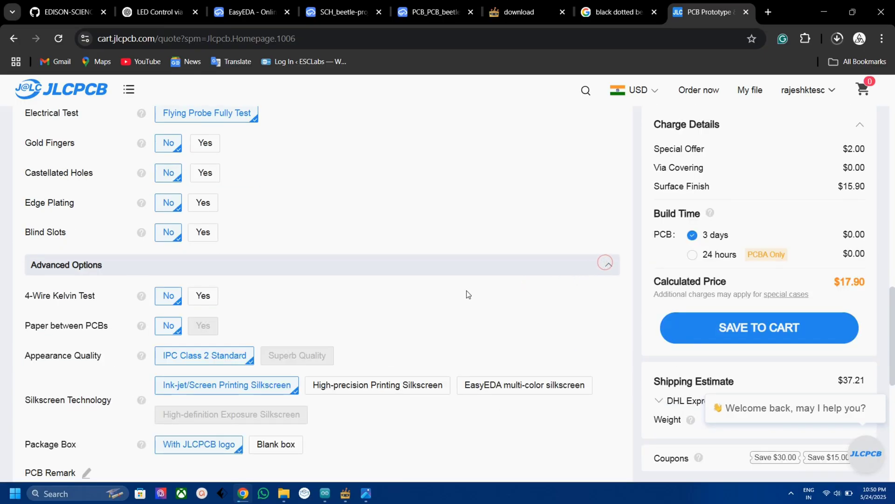
{"action": "scroll", "coordinate": [312, 292], "scroll_direction": "down", "scroll_amount": 3}
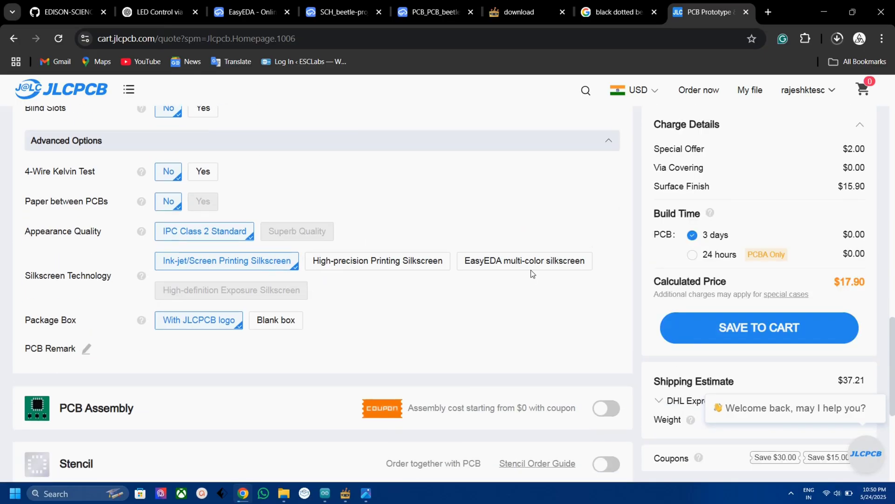
{"action": "mouse_move", "coordinate": [526, 269]}
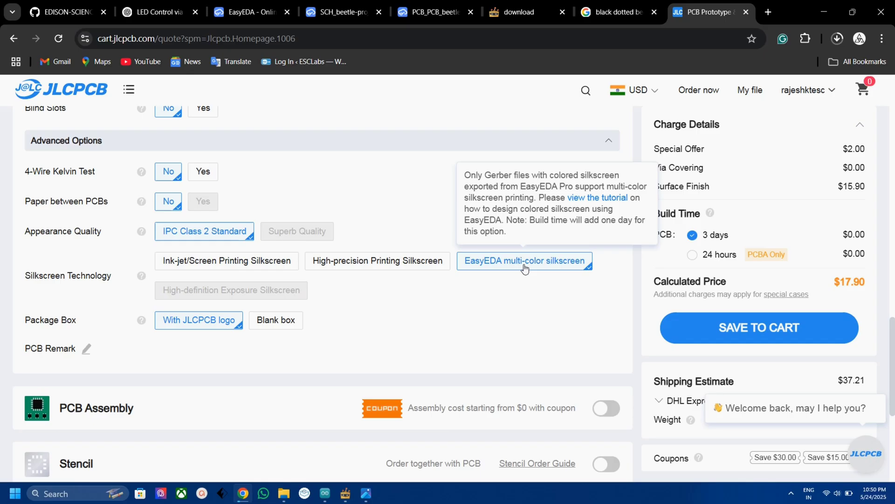